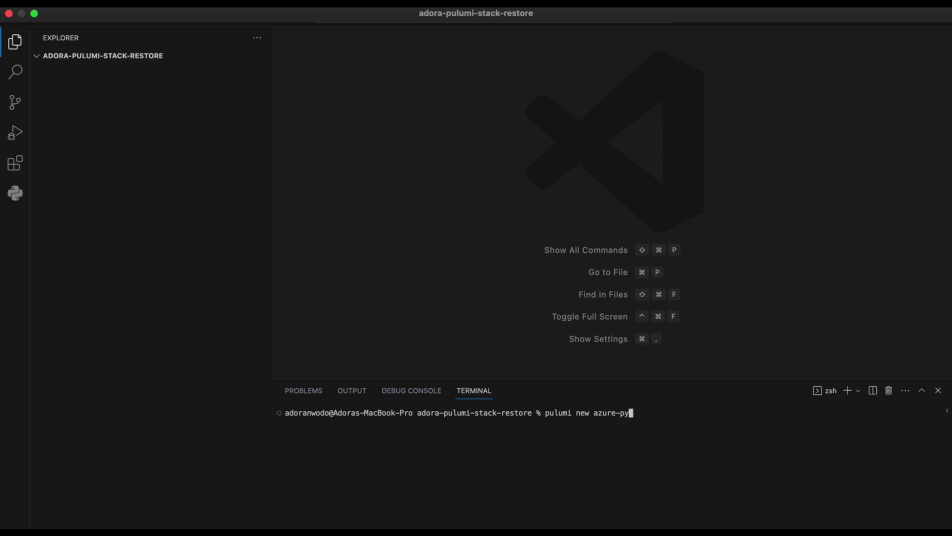
# Create a Pulumi project from the azure-python template with the default name, description and Azure location, and a stack named dev.
pyautogui.write('thon')
pyautogui.press('Return')
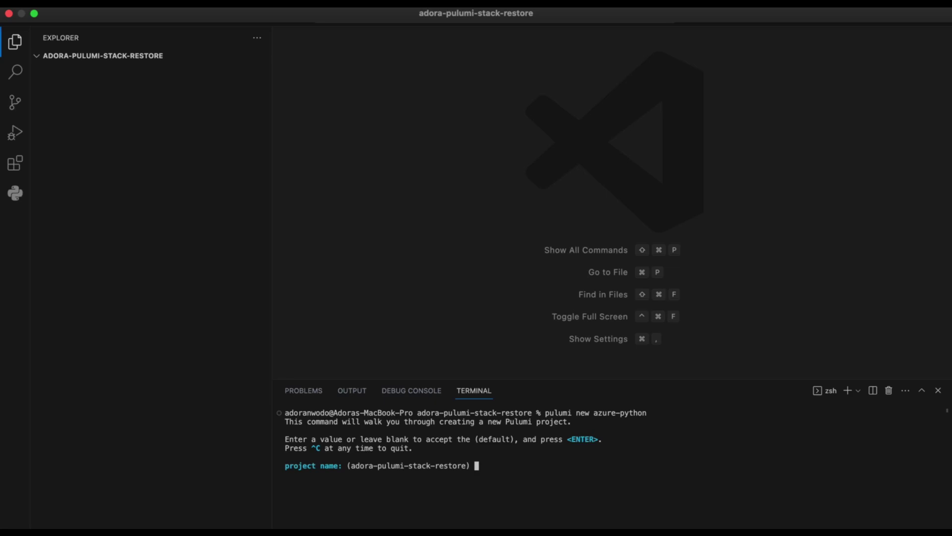
pyautogui.press('Return')
pyautogui.press('Return')
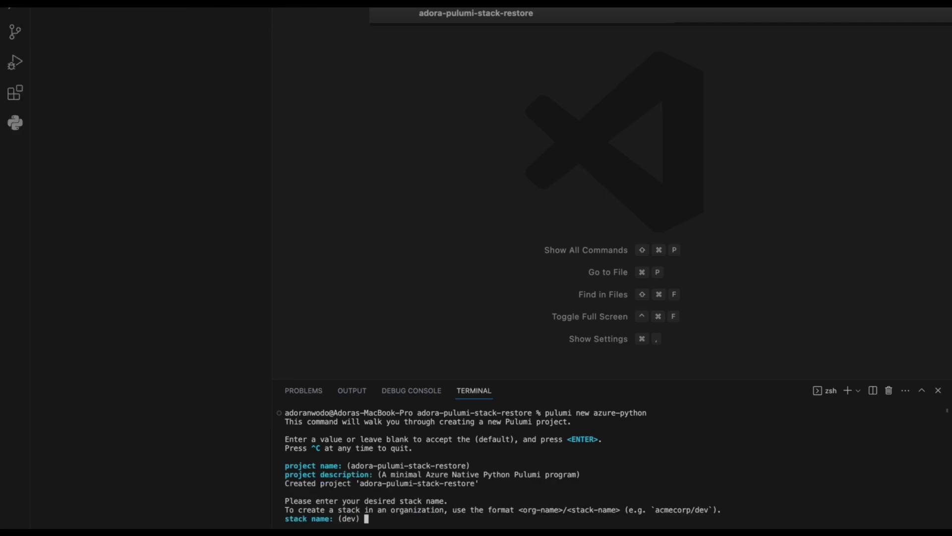
pyautogui.write('dev')
pyautogui.press('Return')
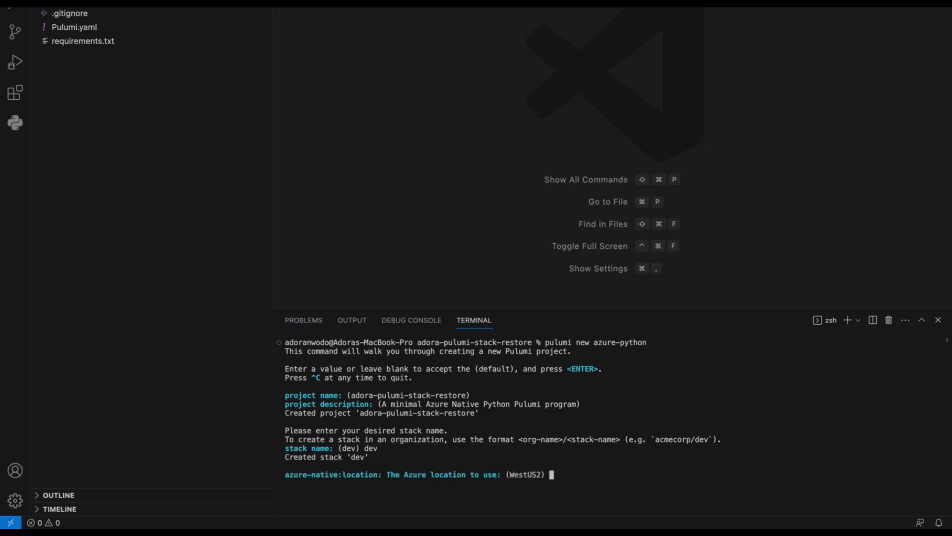
pyautogui.press('Return')
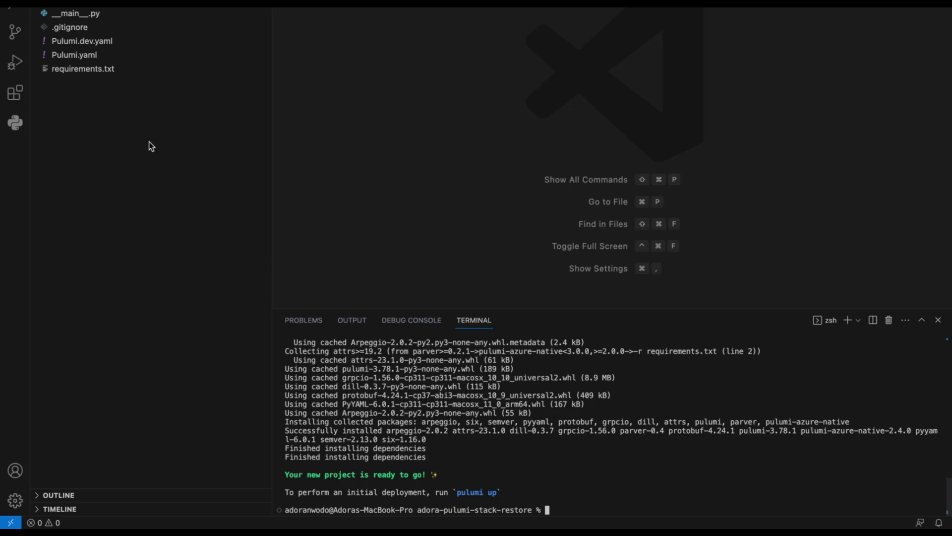
# In __main__.py, split the ResourceGroup call so that its "resource_group" argument and closing parenthesis each sit on their own line.
pyautogui.click(89, 13)
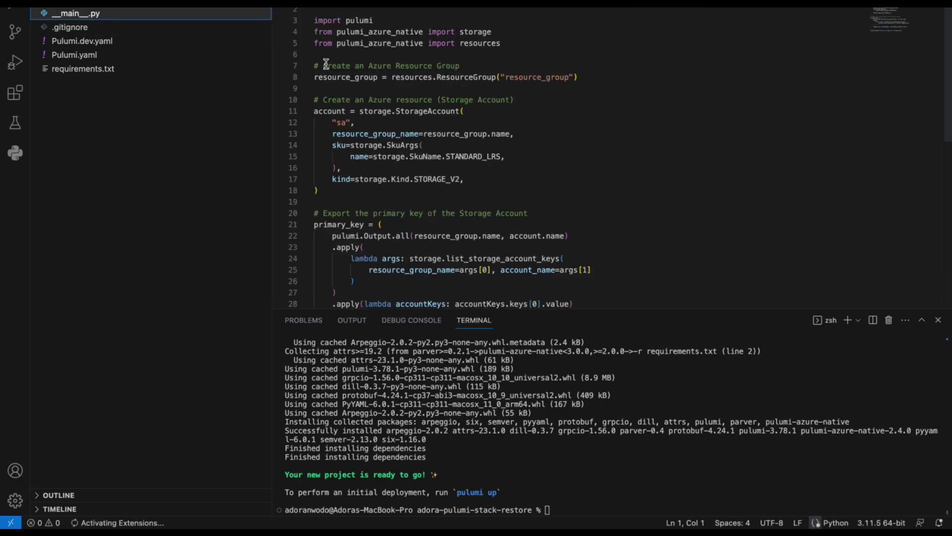
pyautogui.scroll(-5, 455, 212)
pyautogui.scroll(5, 455, 212)
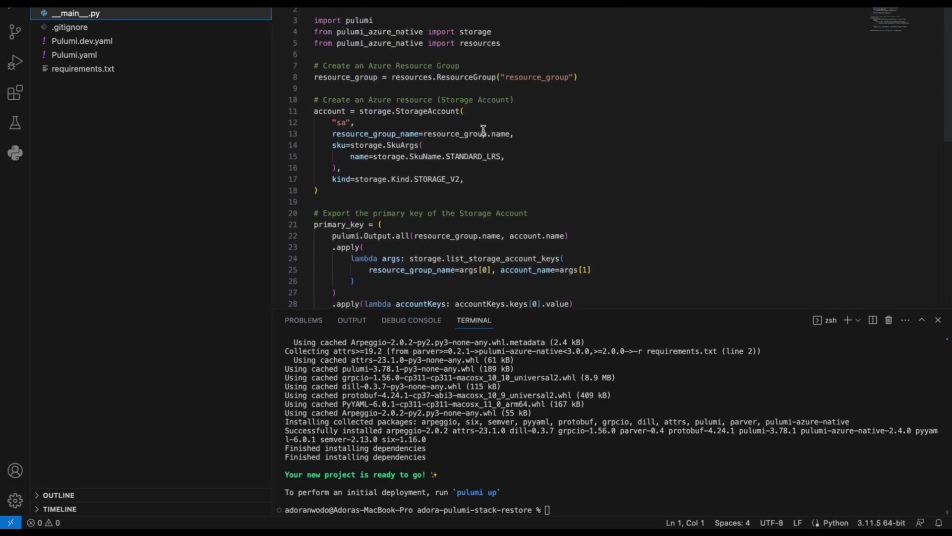
pyautogui.scroll(-5, 483, 124)
pyautogui.scroll(5, 496, 114)
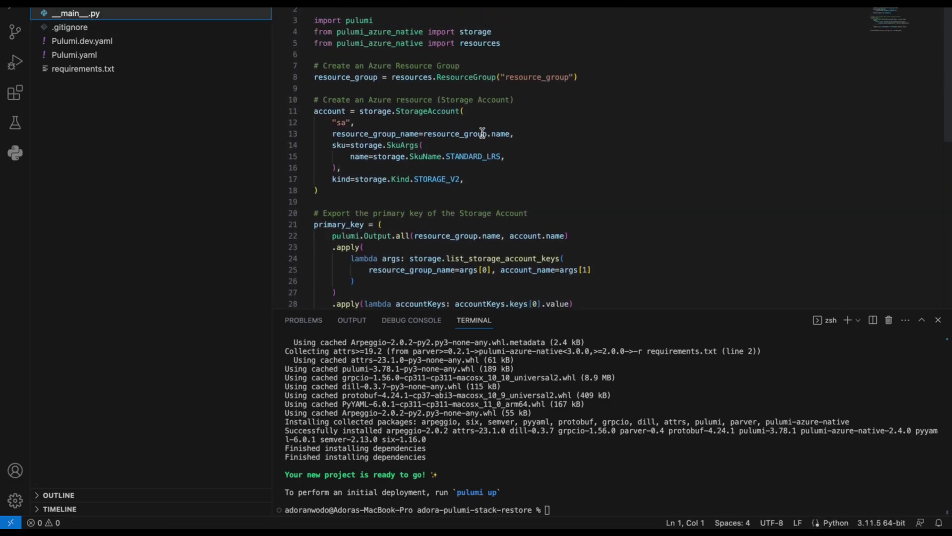
pyautogui.click(501, 77)
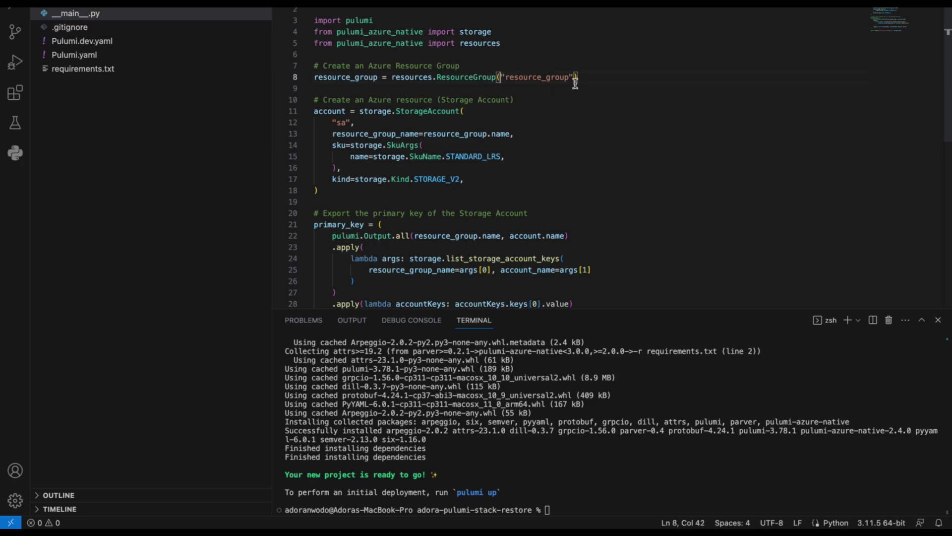
pyautogui.press('Return')
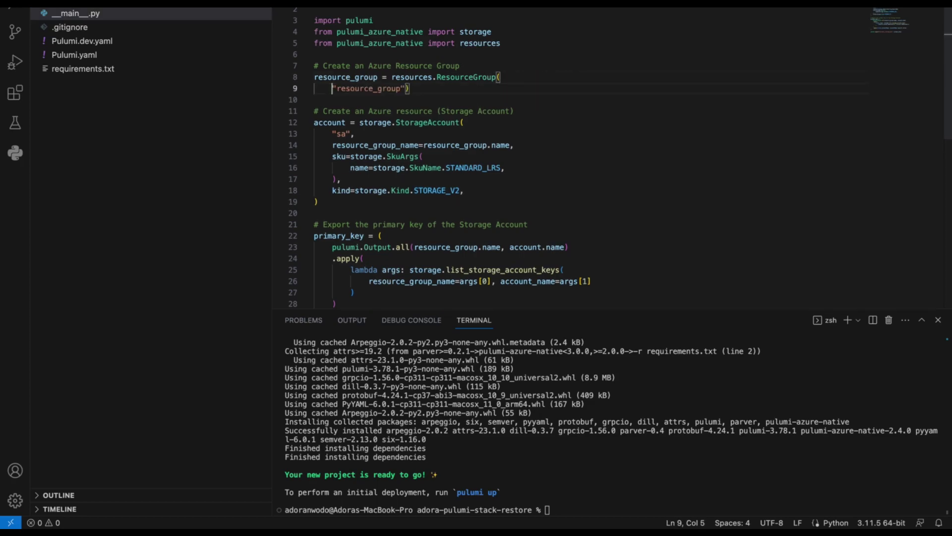
pyautogui.click(405, 90)
pyautogui.press('Return')
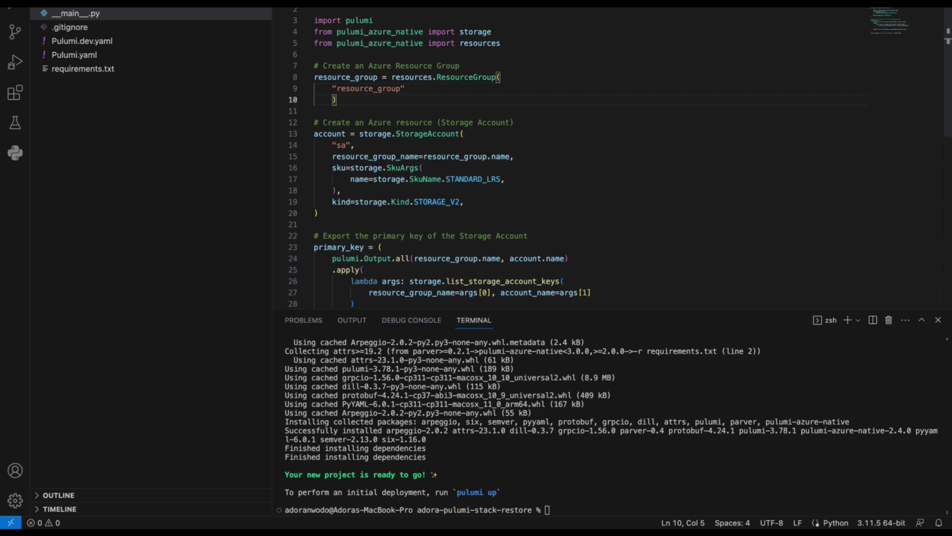
pyautogui.press('BackSpace')
# Add the argument resource_group_name="adora-restore-stacks-rg" to the ResourceGroup call, with a comma after the "resource_group" argument.
pyautogui.click(419, 89)
pyautogui.press('Return')
pyautogui.write('res')
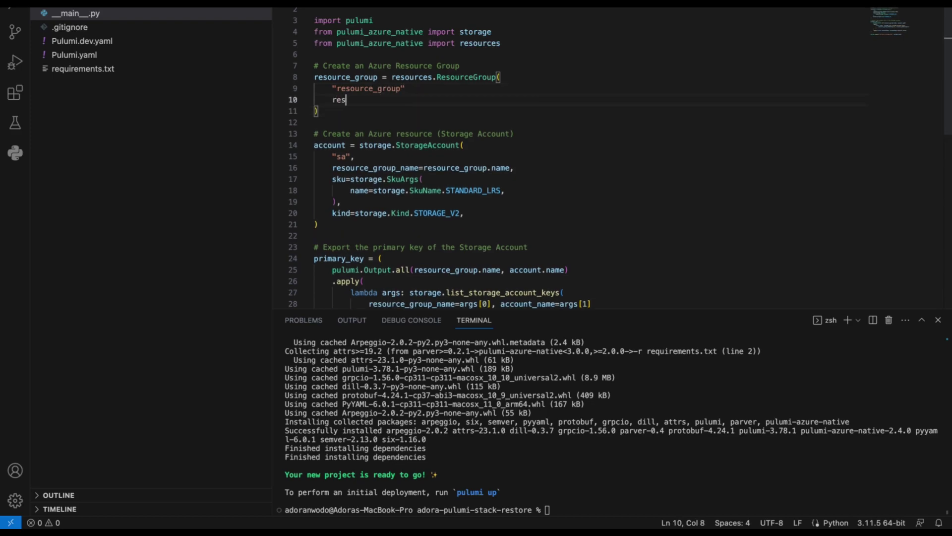
pyautogui.press('Return')
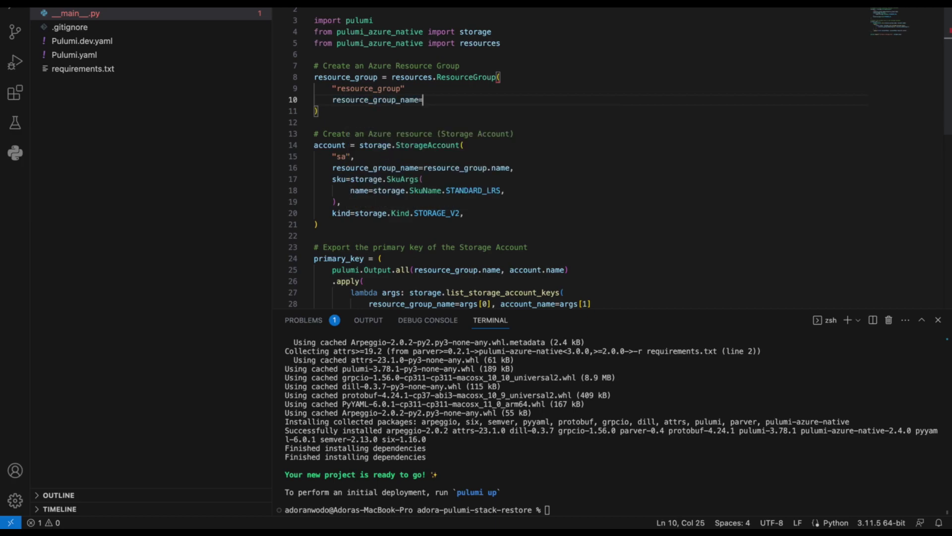
pyautogui.write('"')
pyautogui.write('adora-')
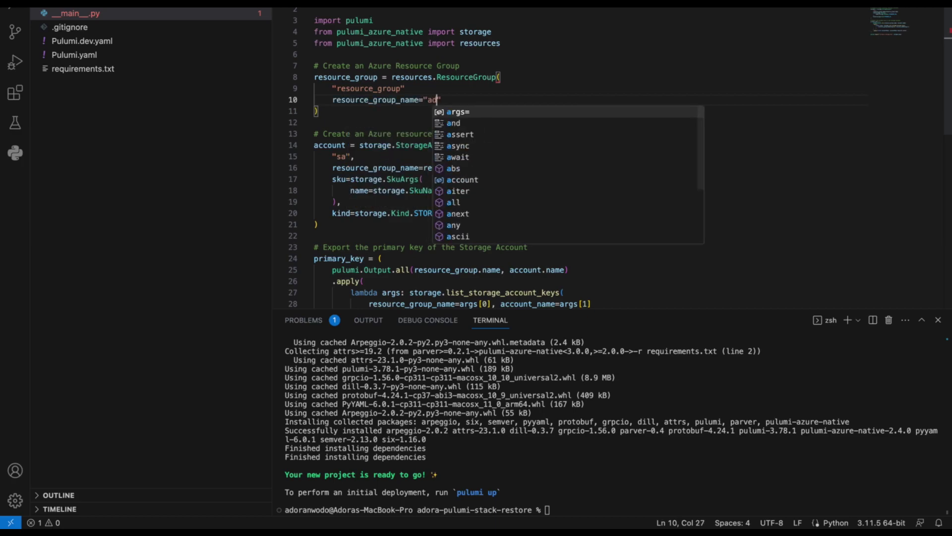
pyautogui.write('restore-')
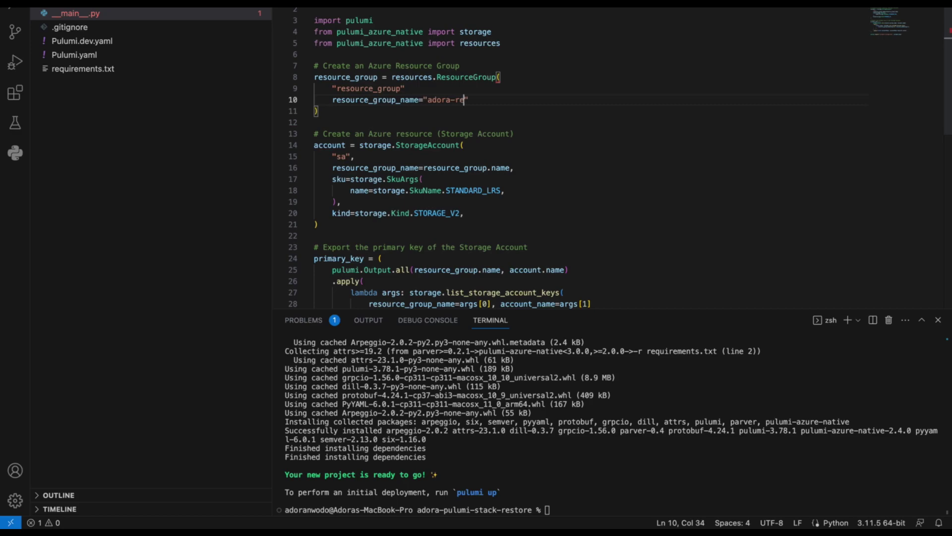
pyautogui.write('stacks-rg')
pyautogui.click(533, 47)
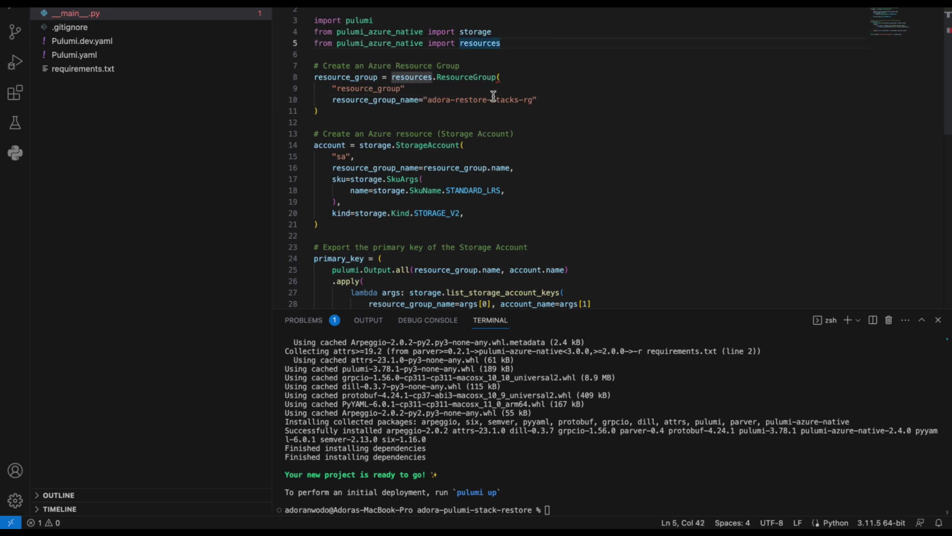
pyautogui.click(448, 89)
pyautogui.write(',')
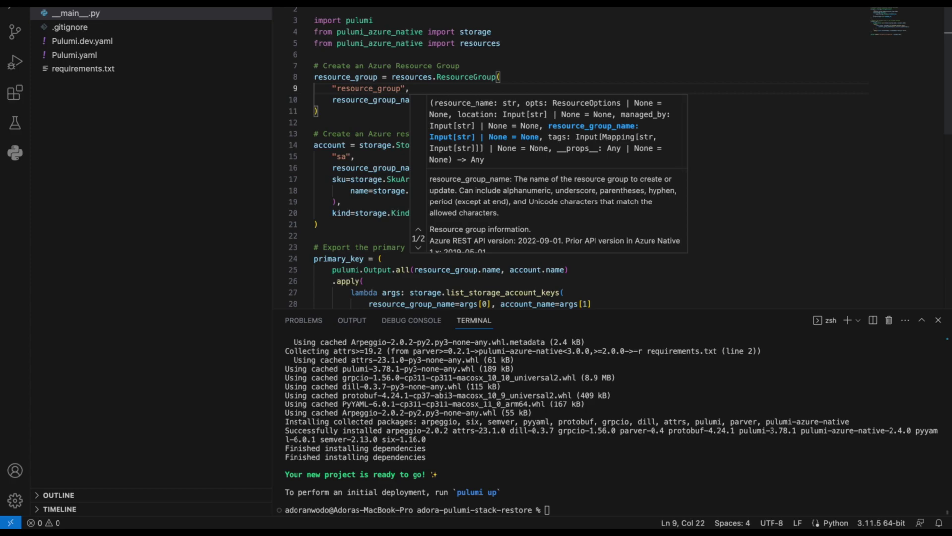
# Open Pulumi.dev.yaml to check the dev configuration, and create a second Pulumi stack named staging from the terminal.
pyautogui.click(94, 43)
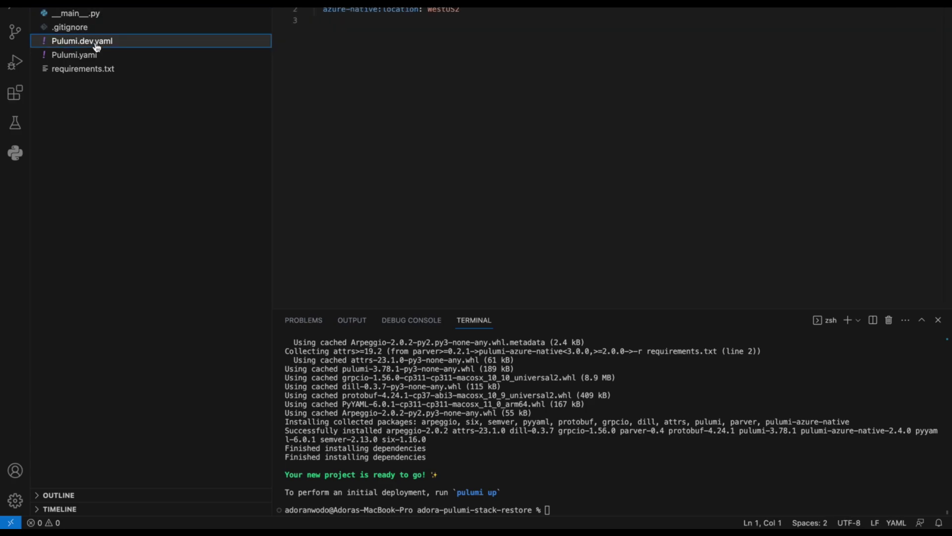
pyautogui.doubleClick(95, 42)
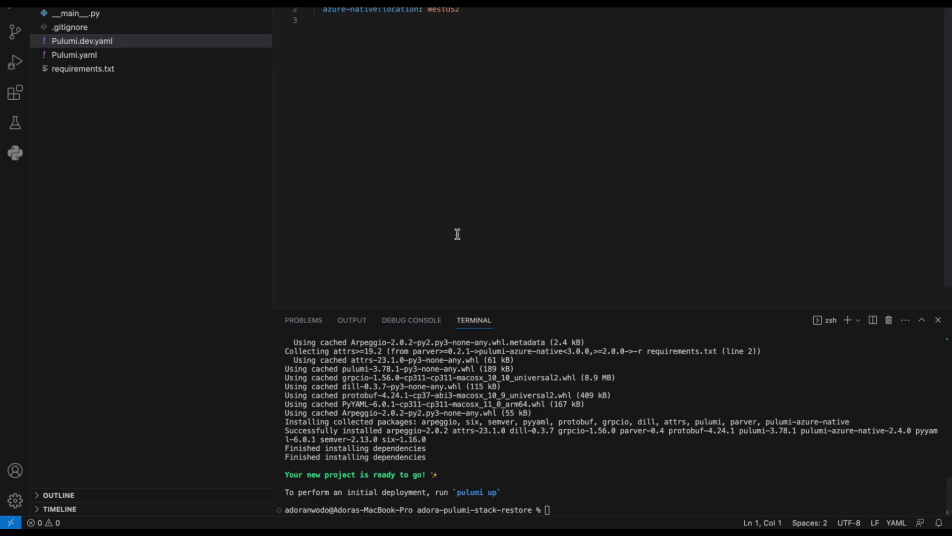
pyautogui.click(556, 505)
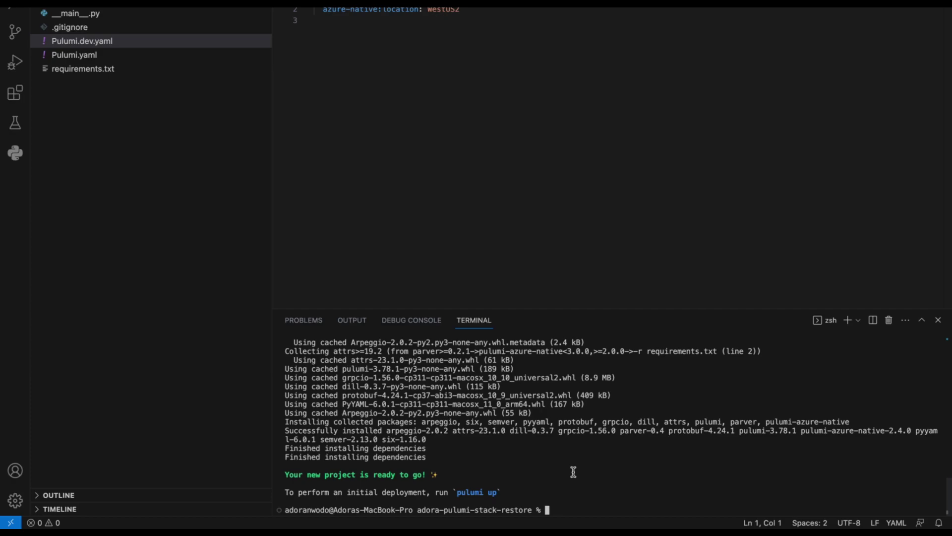
pyautogui.write('pulumi stack init staging')
pyautogui.press('Return')
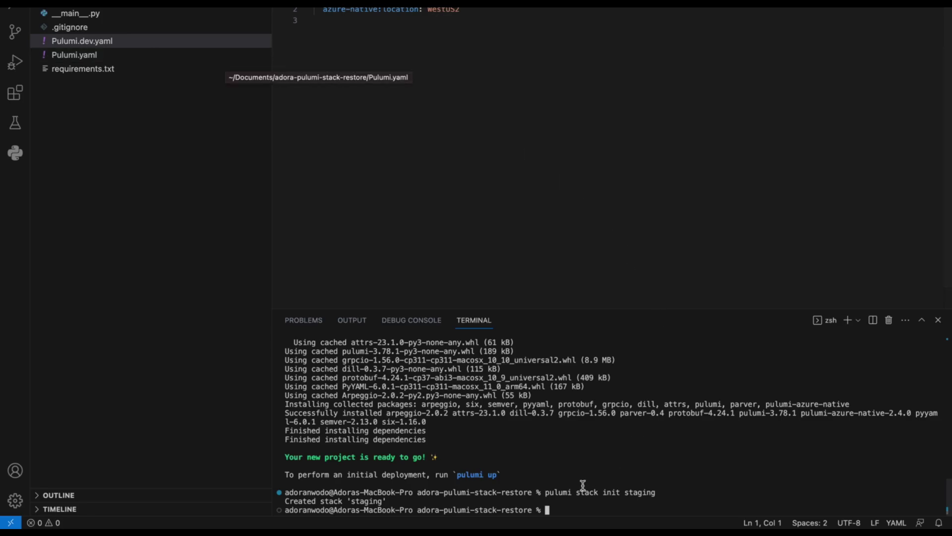
# Set the staging stack's azure-native:location configuration to EastUS with pulumi config set.
pyautogui.write('pulum')
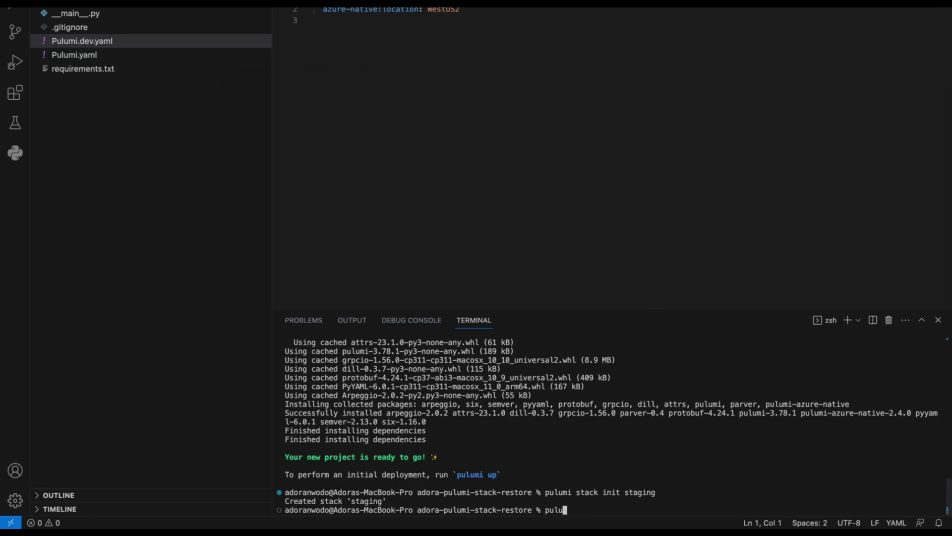
pyautogui.write('i com')
pyautogui.press('BackSpace')
pyautogui.write('nfig set azure-')
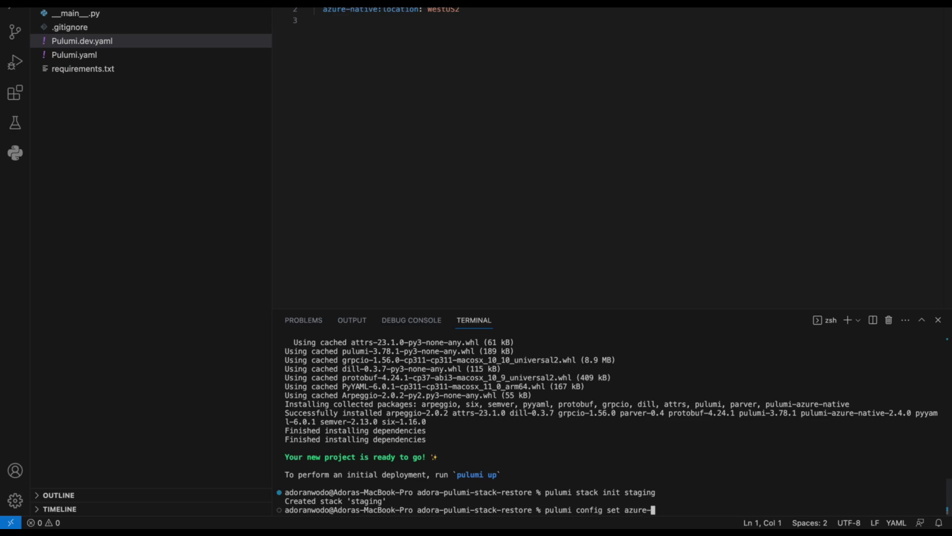
pyautogui.write('native:location EastUS')
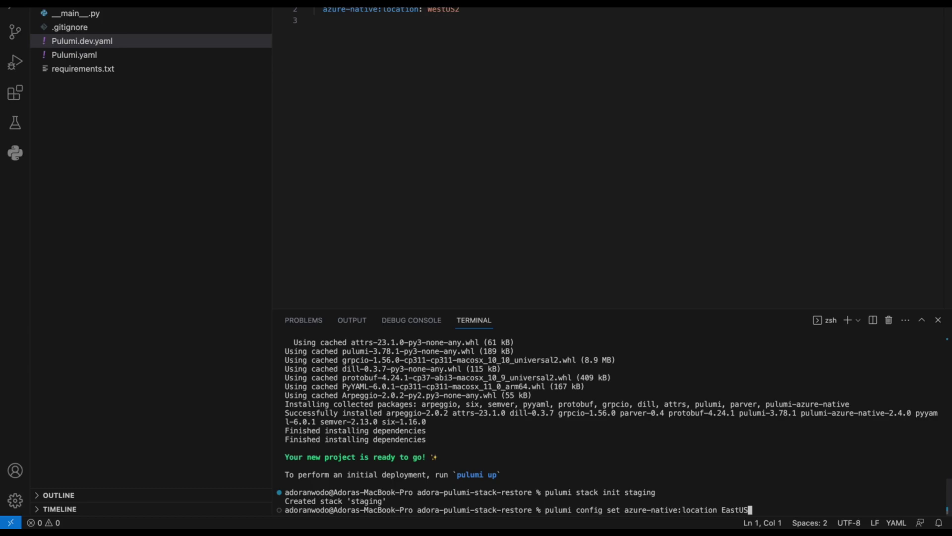
pyautogui.press('Return')
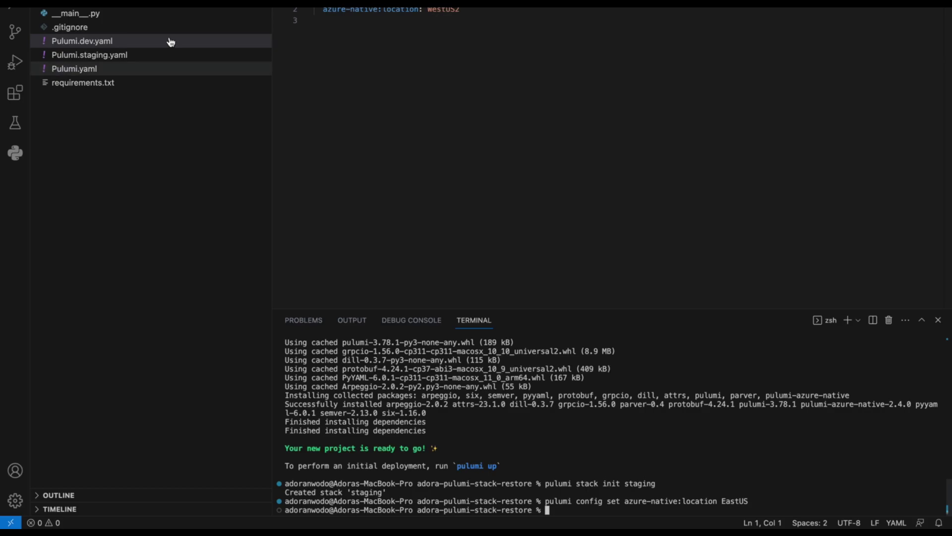
# Open Pulumi.staging.yaml to check the staging stack's location, and return to the terminal prompt.
pyautogui.click(101, 61)
pyautogui.click(101, 61)
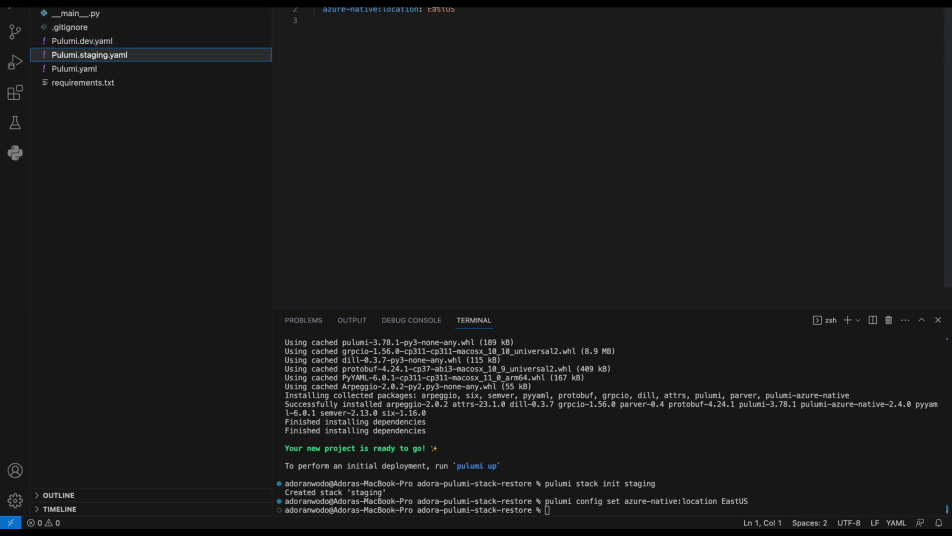
pyautogui.click(577, 510)
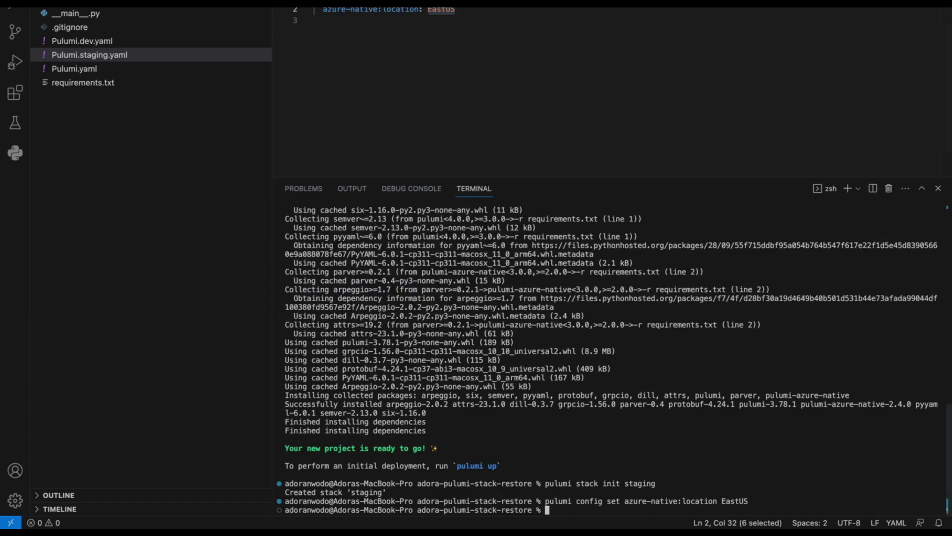
# Switch to Pulumi Cloud in the browser and examine the stacks listed for the adora-pulumi-stack-restore project.
pyautogui.press('super+1')
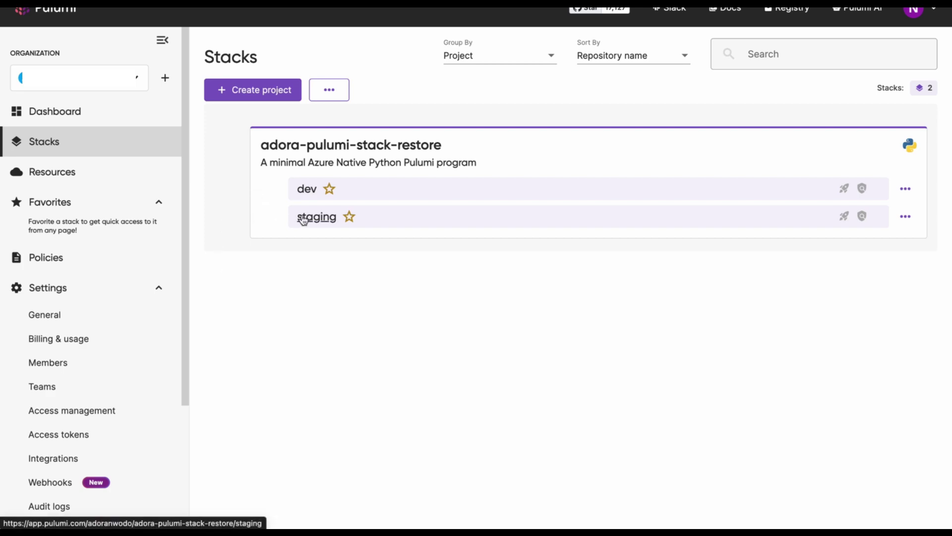
pyautogui.moveTo(205, 55); pyautogui.dragTo(269, 57)
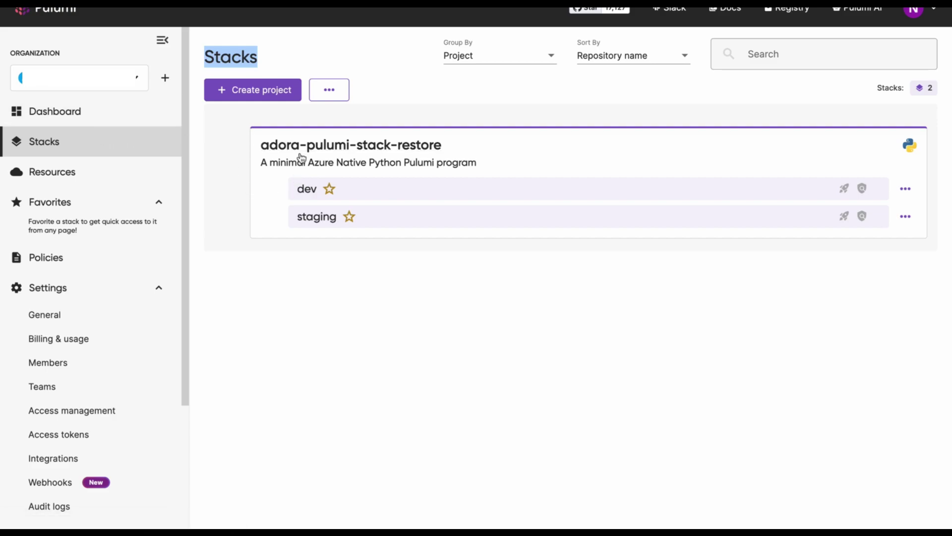
pyautogui.click(255, 291)
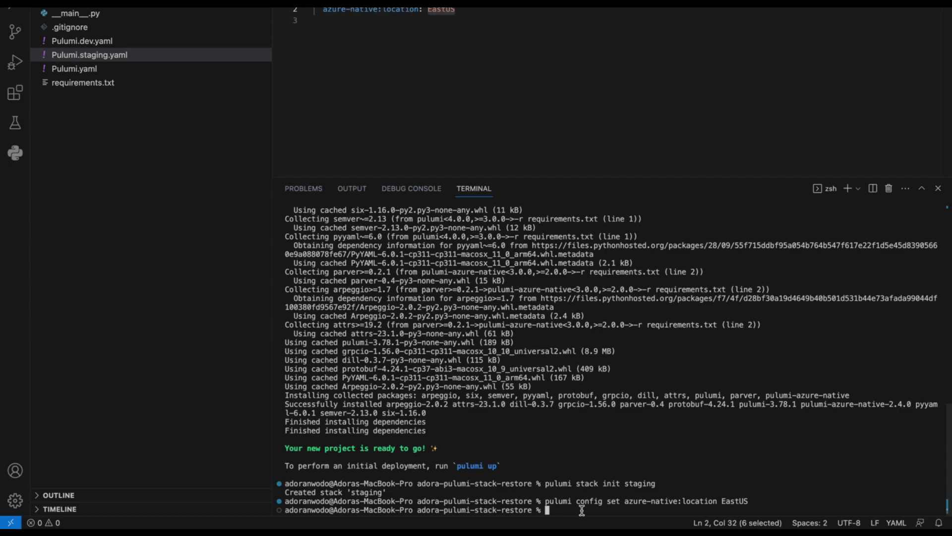
# Back in the VS Code terminal, delete the staging stack with pulumi stack rm --force, confirming with its name.
pyautogui.write('pulumi stack rm --force')
pyautogui.press('Return')
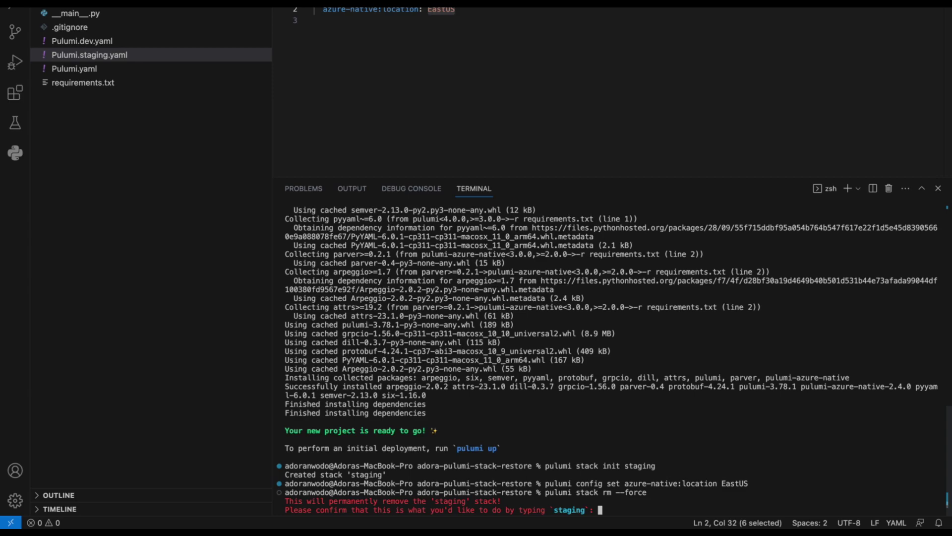
pyautogui.write('staging')
pyautogui.press('Return')
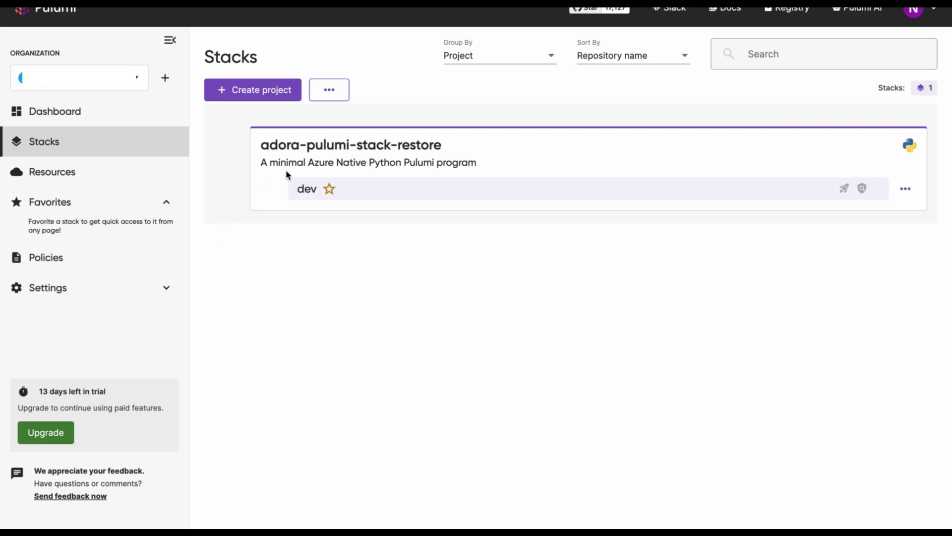
# In Pulumi Cloud, restore the deleted adora-pulumi-stack-restore/staging stack, confirm the restore, and return to the Stacks list.
pyautogui.click(336, 97)
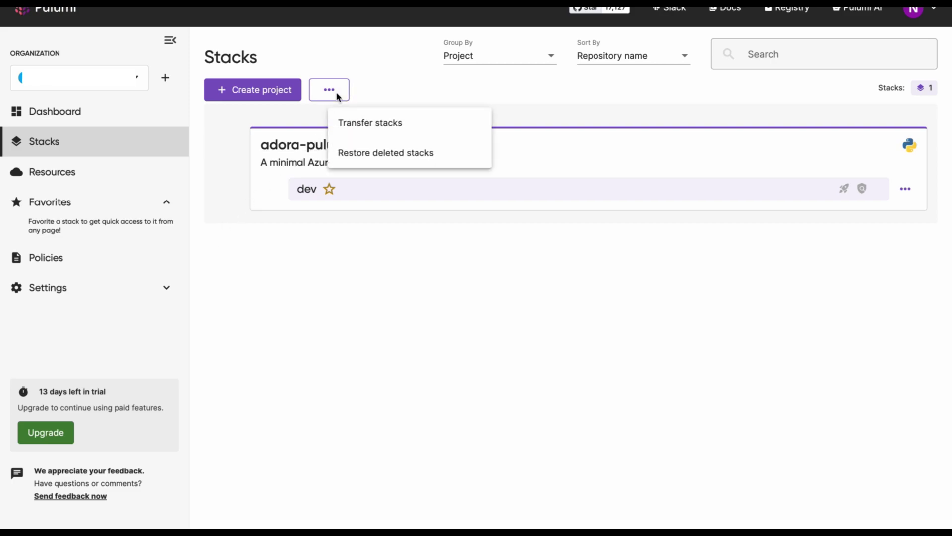
pyautogui.click(480, 156)
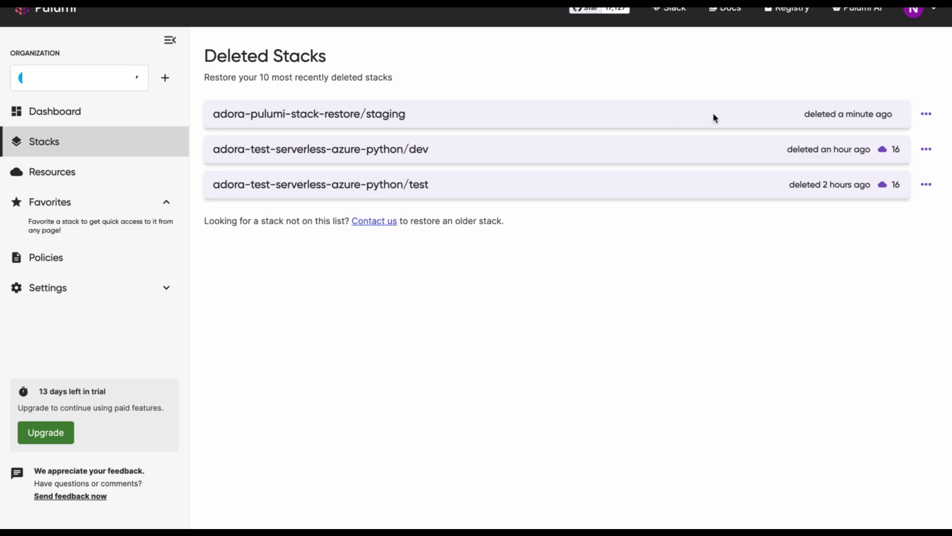
pyautogui.click(926, 116)
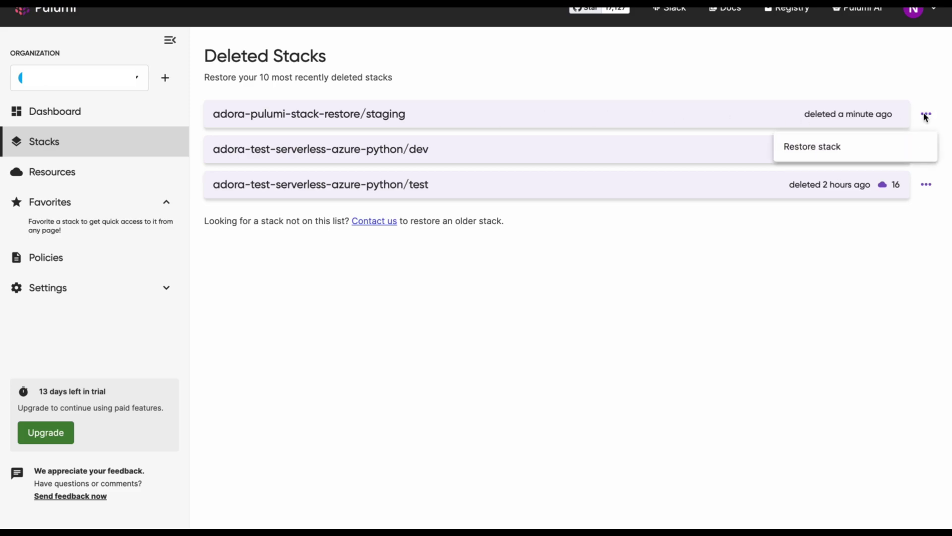
pyautogui.click(839, 145)
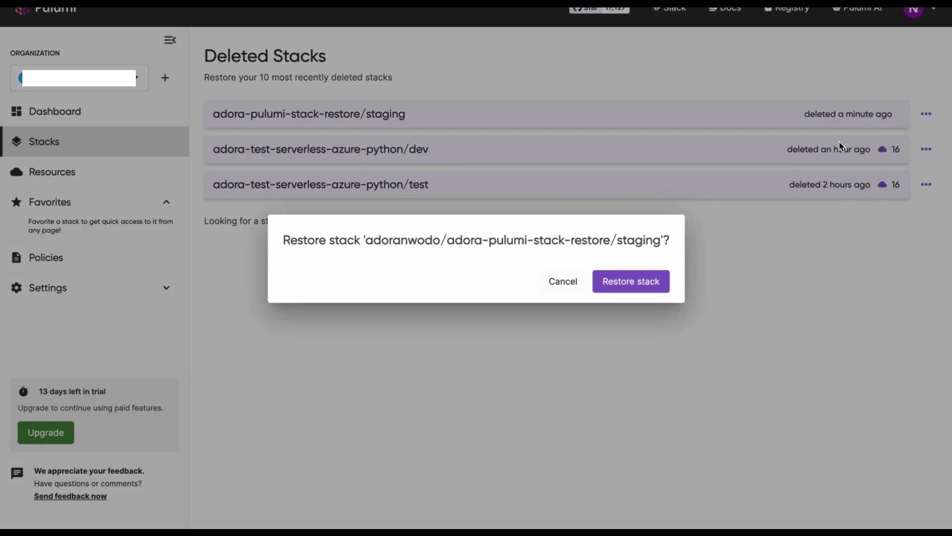
pyautogui.click(620, 285)
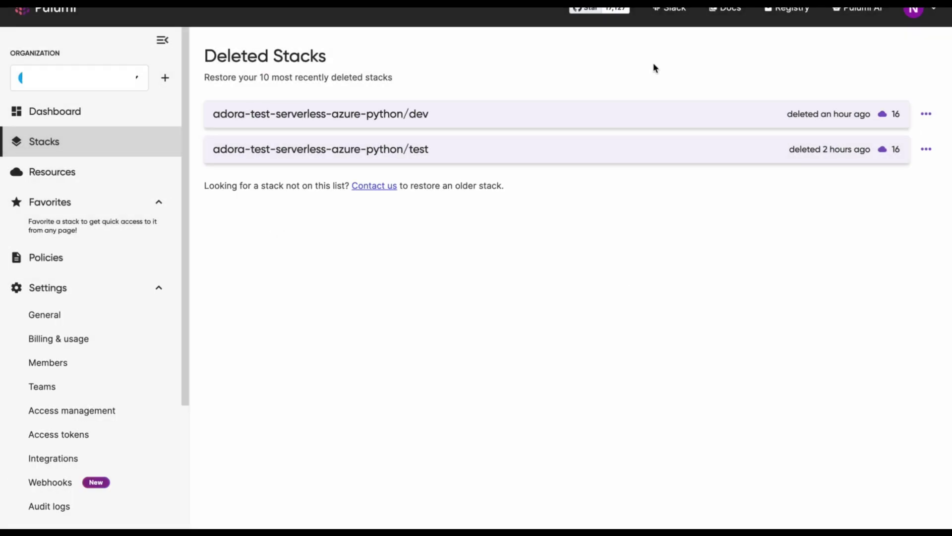
pyautogui.click(88, 144)
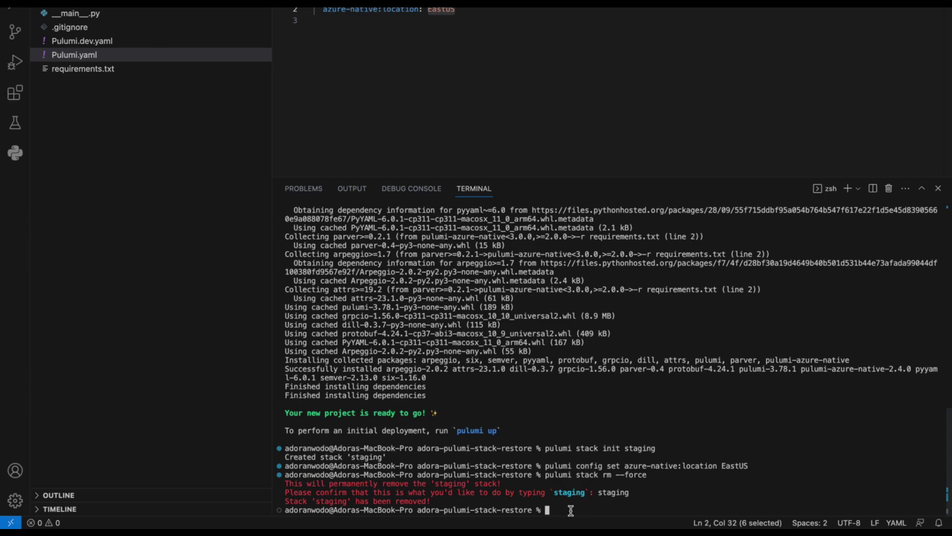
# Switch to the VS Code terminal and list the project's stacks with pulumi stack ls, checking the dev and staging entries.
pyautogui.write('pulumi stack ls')
pyautogui.press('Return')
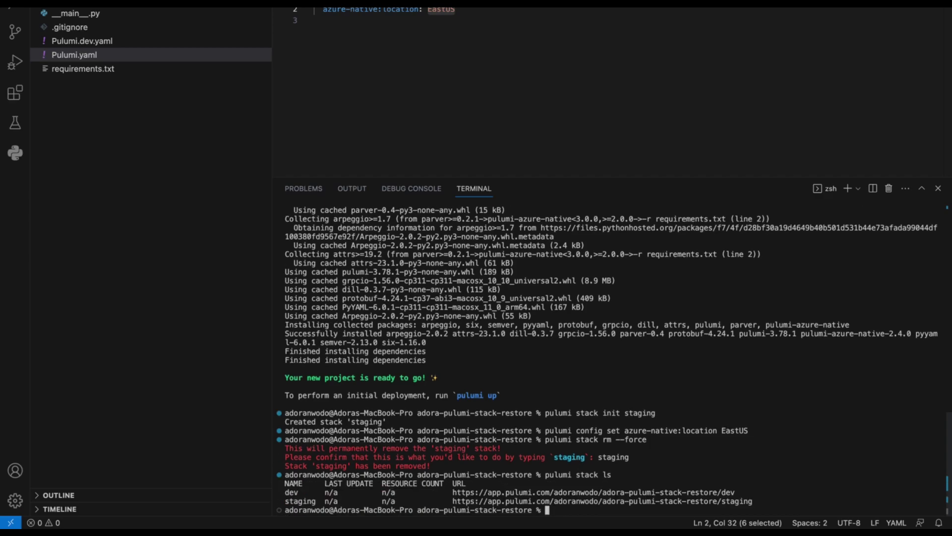
pyautogui.doubleClick(292, 492)
pyautogui.doubleClick(298, 501)
# Make staging the active stack with pulumi stack select staging.
pyautogui.click(570, 510)
pyautogui.write('pulumi stack select staging')
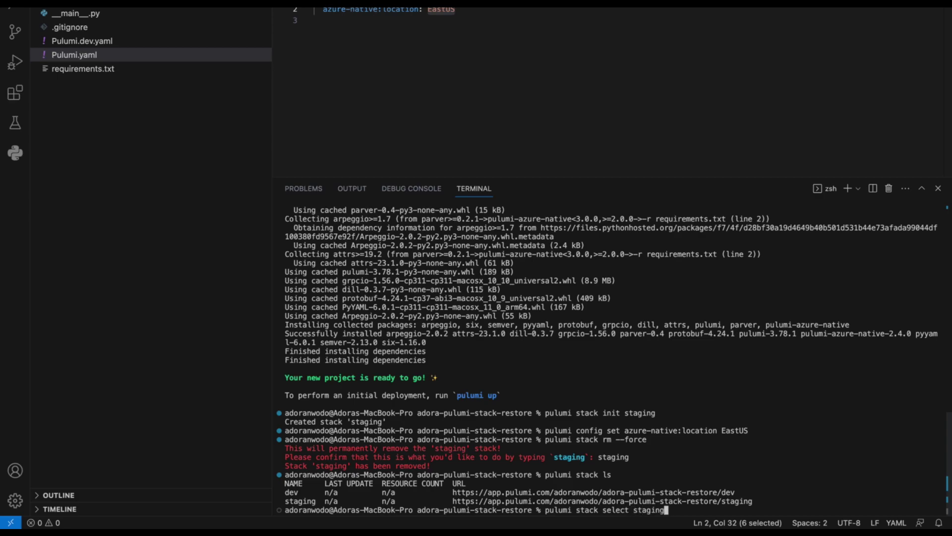
pyautogui.press('Return')
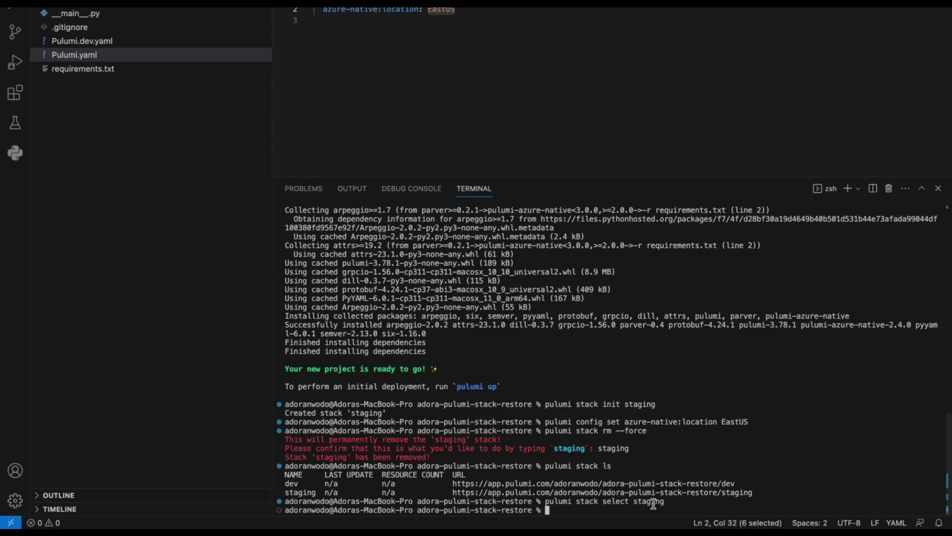
# Rerun pulumi config set azure-native:location EastUS for the restored staging stack and show Pulumi.staging.yaml in the editor.
pyautogui.press('Up')
pyautogui.press('Up')
pyautogui.press('Up')
pyautogui.press('Up')
pyautogui.press('Return')
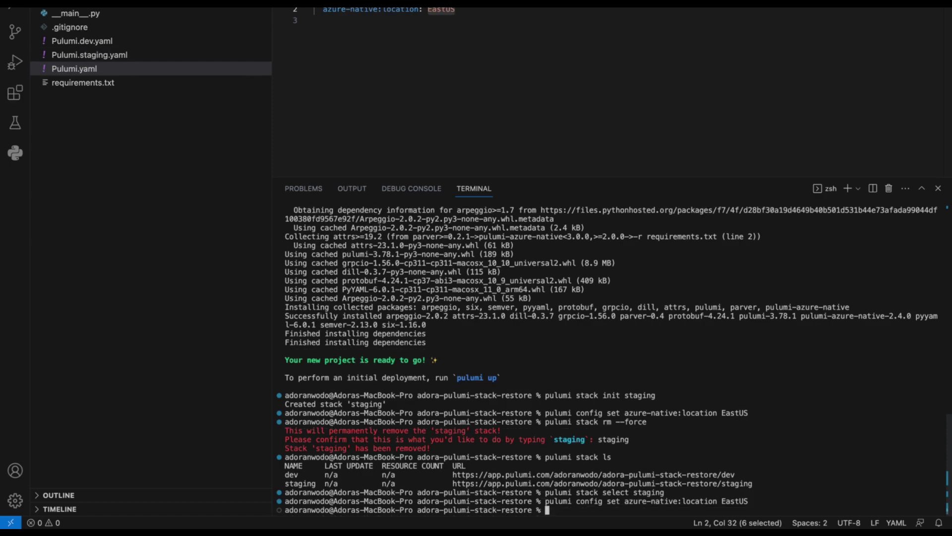
pyautogui.click(481, 28)
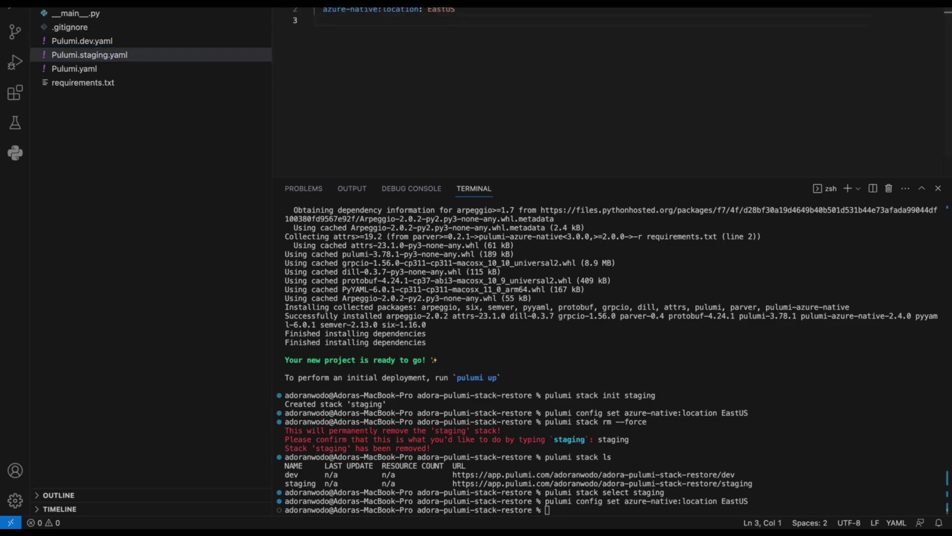